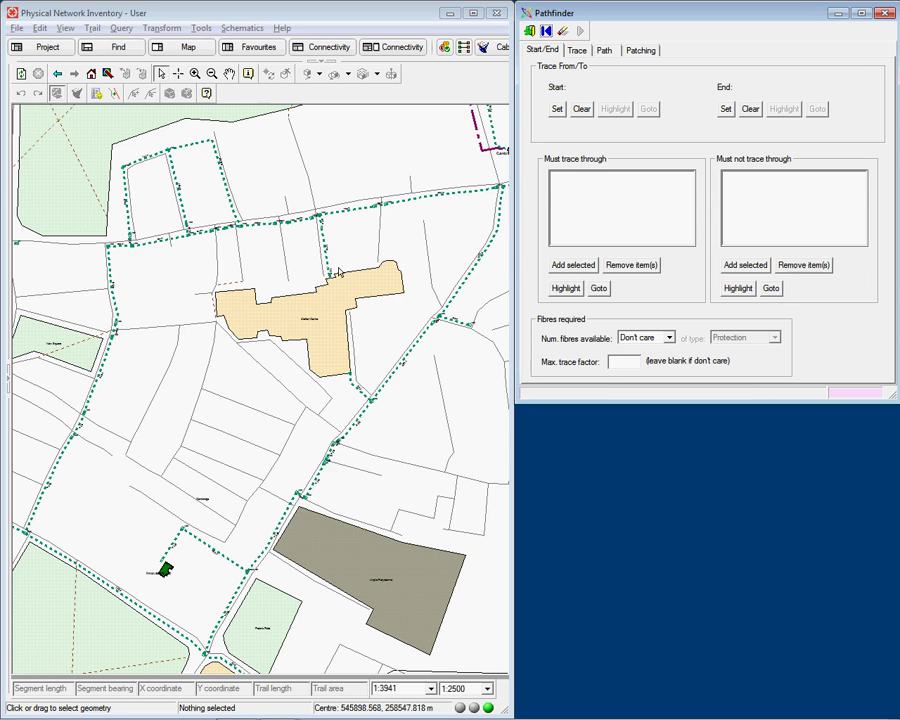
Step: Set the Innovations Ltd building on the map as the start of the trace
{"action": "left_click", "coordinate": [195, 75]}
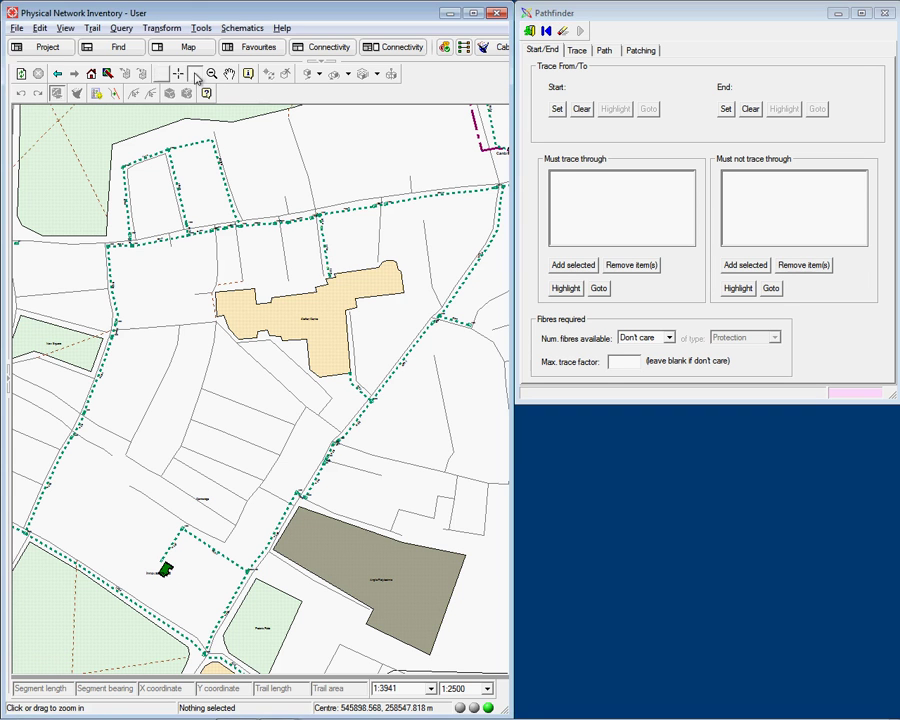
{"action": "left_click_drag", "start_coordinate": [141, 540], "coordinate": [164, 577]}
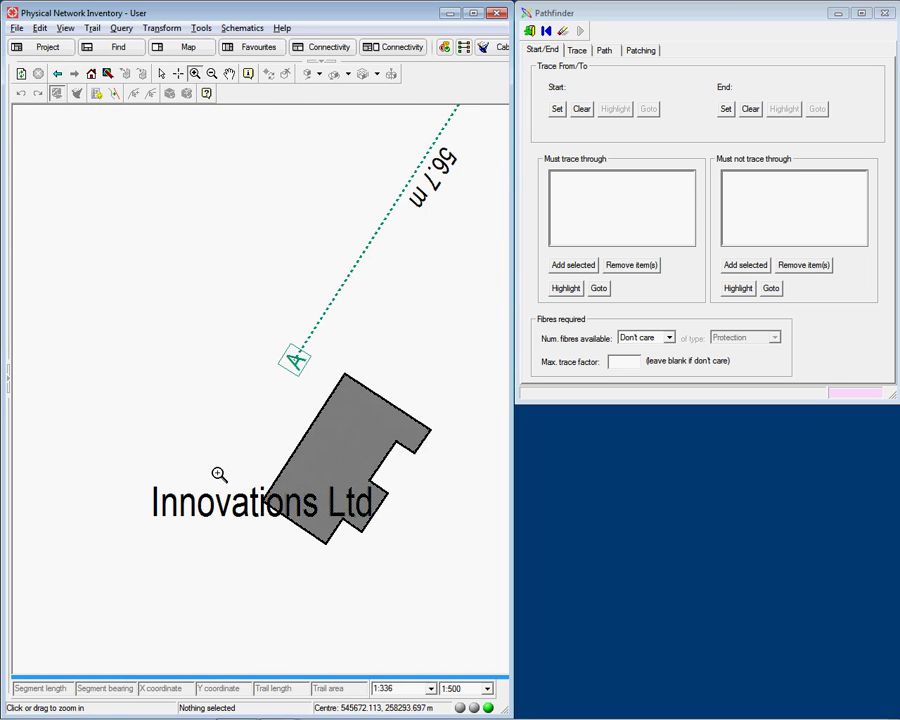
{"action": "left_click", "coordinate": [161, 74]}
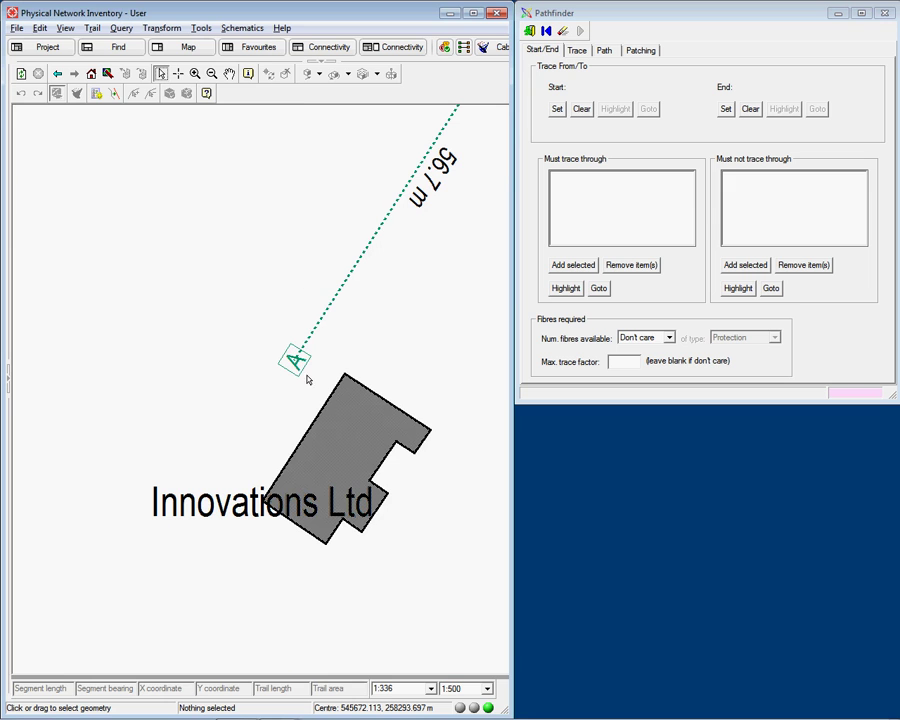
{"action": "left_click", "coordinate": [326, 409]}
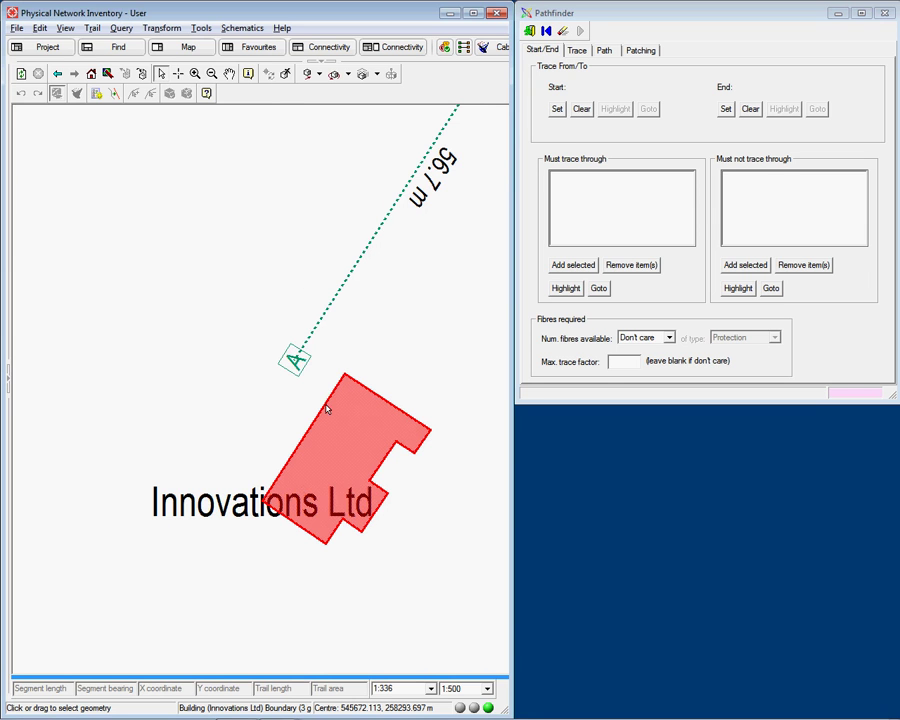
{"action": "left_click", "coordinate": [558, 109]}
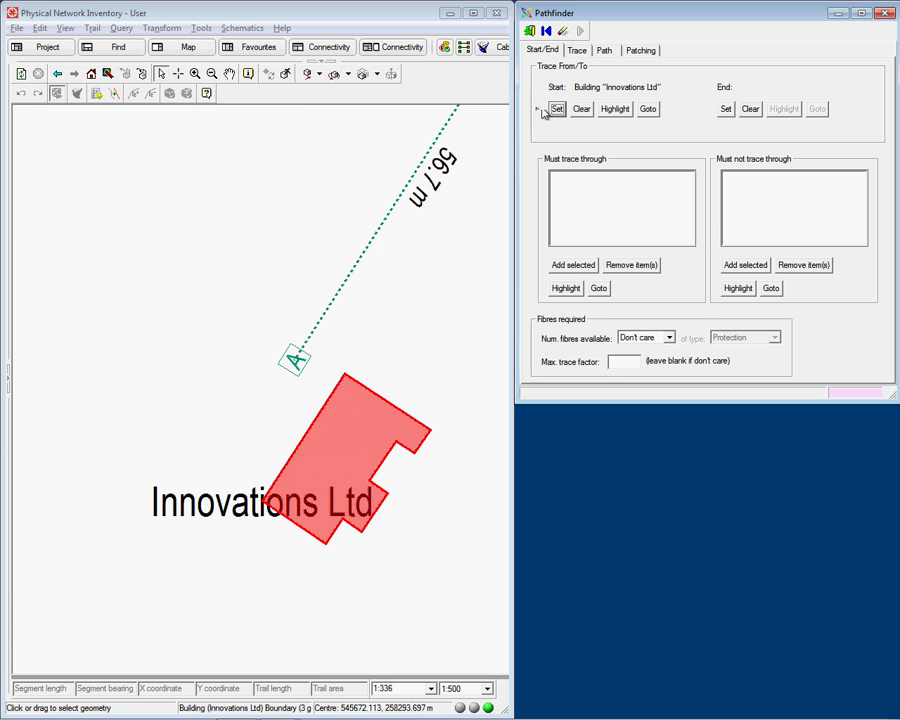
Step: Set the access point on the north side of the large orange building as the end of the trace
{"action": "left_click", "coordinate": [57, 76]}
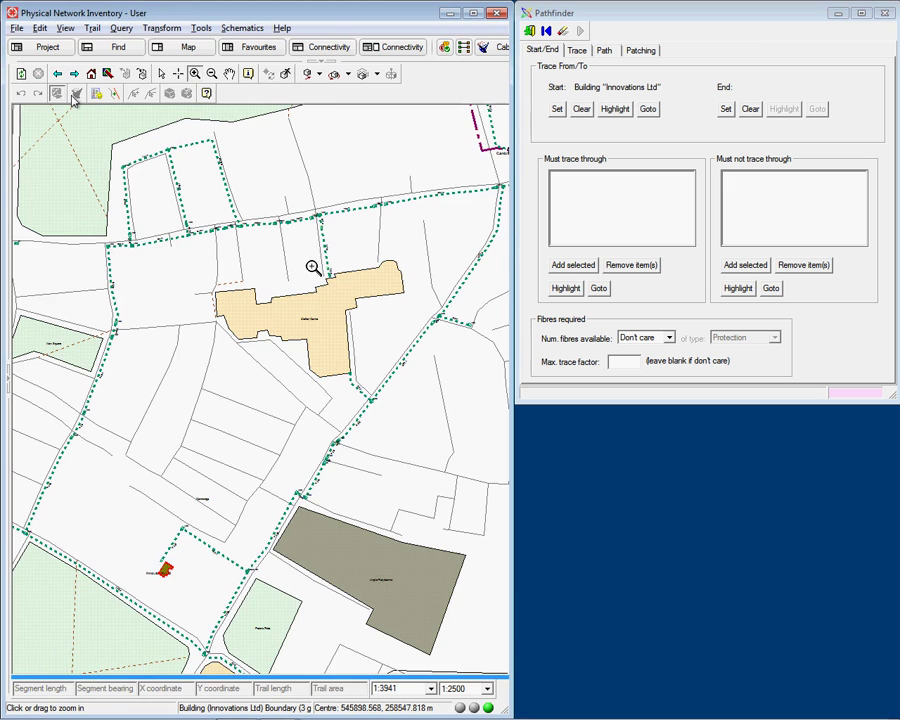
{"action": "left_click", "coordinate": [344, 287]}
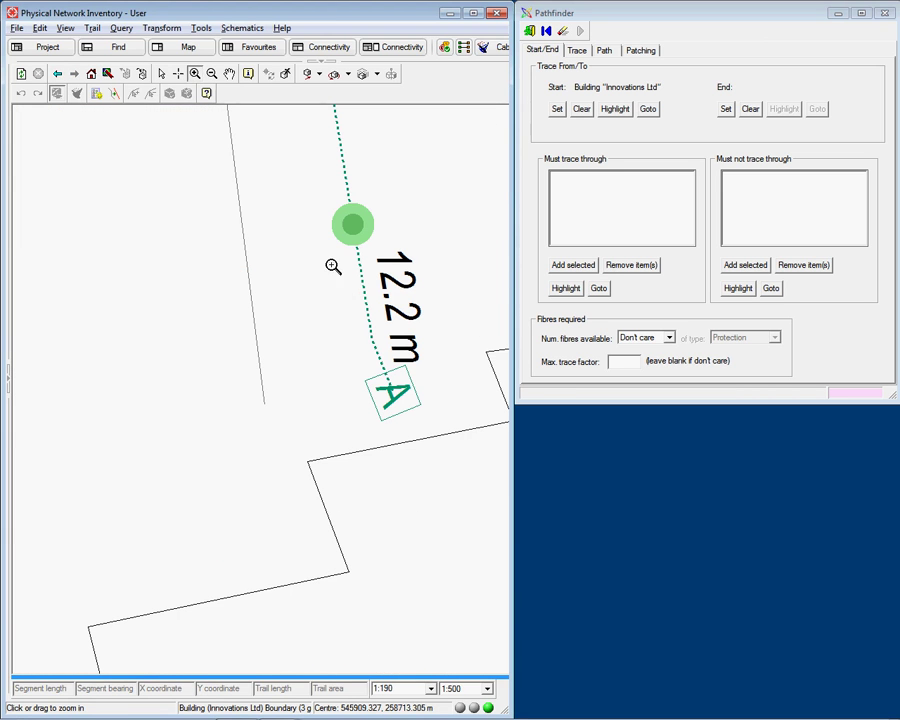
{"action": "left_click", "coordinate": [161, 74]}
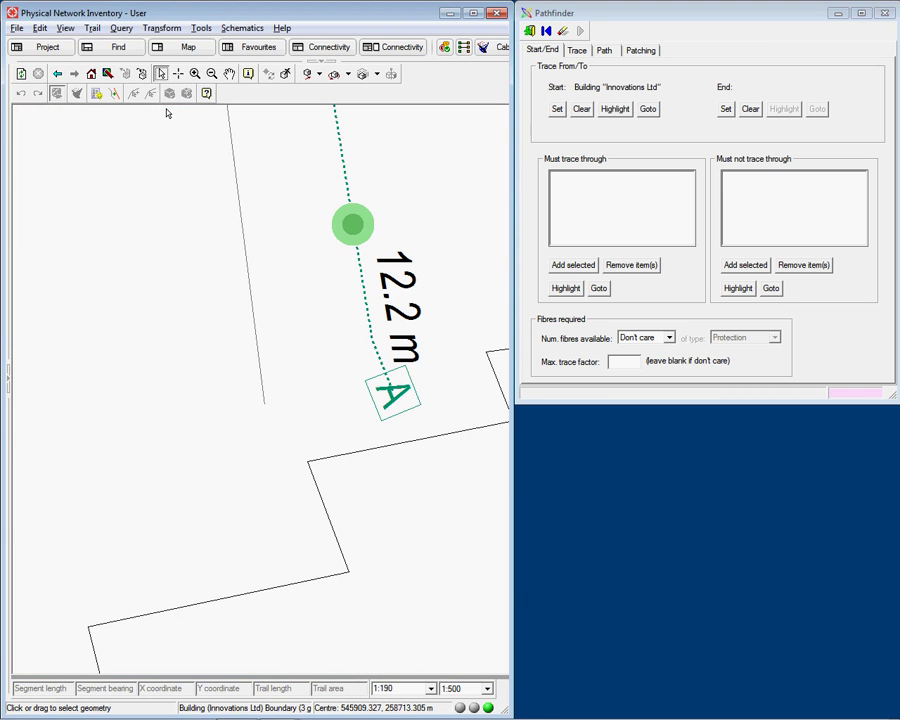
{"action": "left_click", "coordinate": [393, 393]}
{"action": "left_click", "coordinate": [393, 392]}
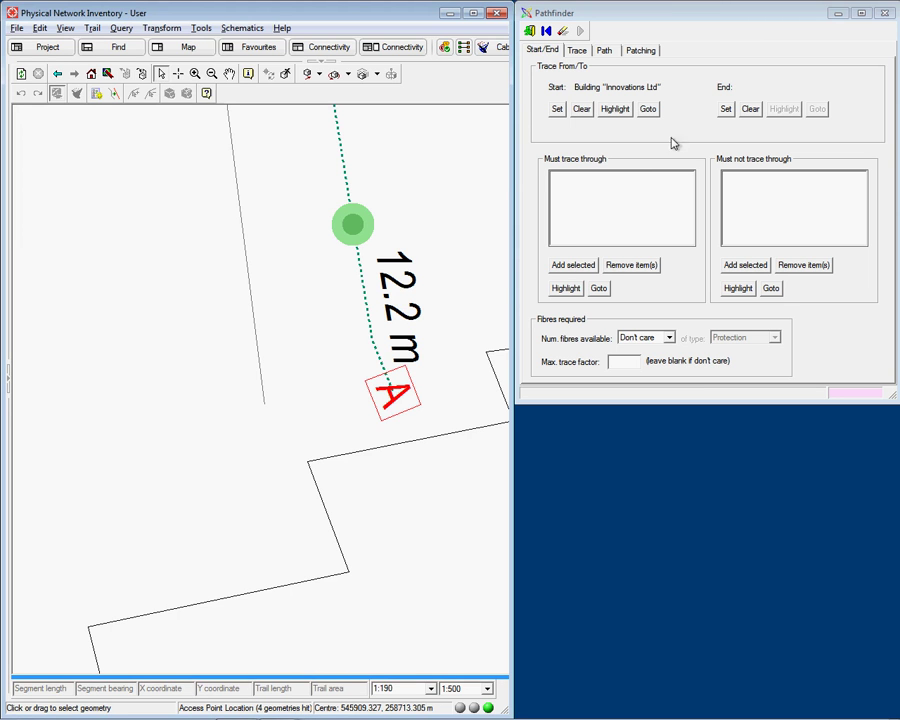
{"action": "left_click", "coordinate": [725, 110]}
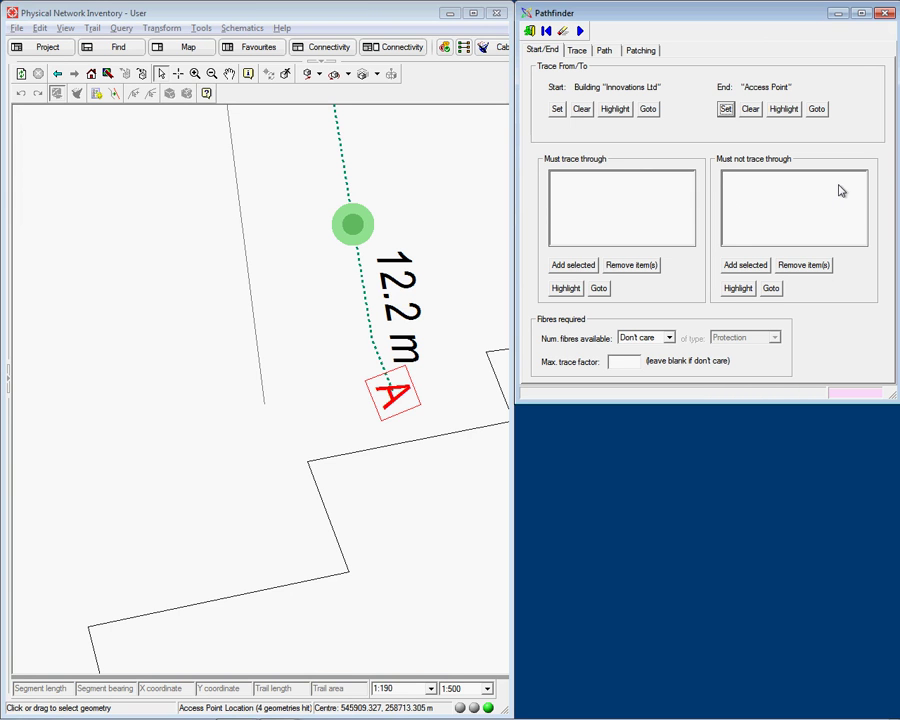
Step: Require 2 available fibres of type Not protection with a maximum trace factor of 4, and run the trace
{"action": "left_click", "coordinate": [670, 338]}
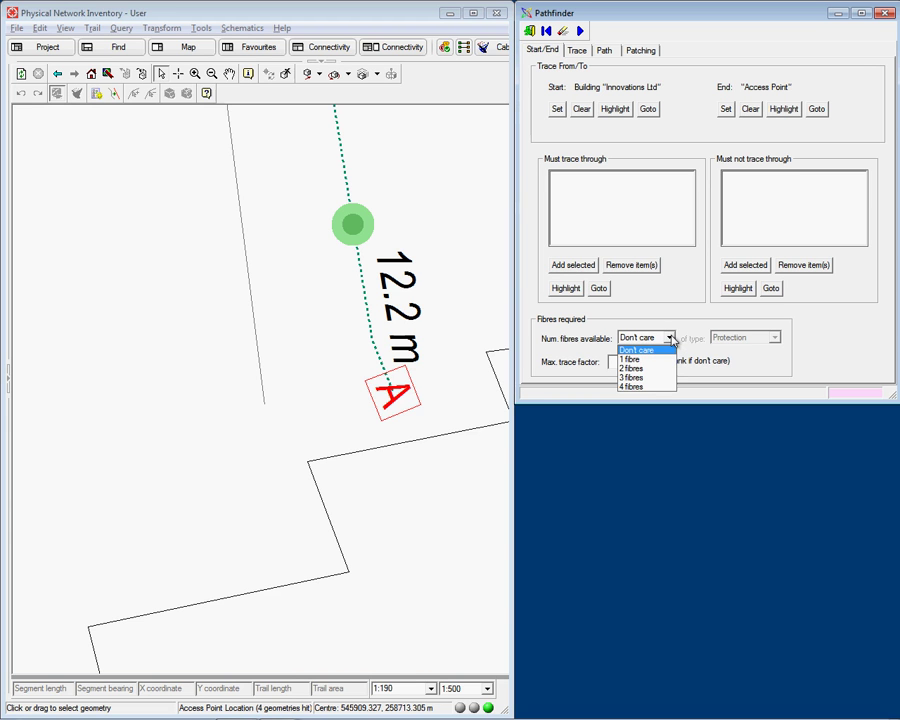
{"action": "left_click", "coordinate": [647, 373]}
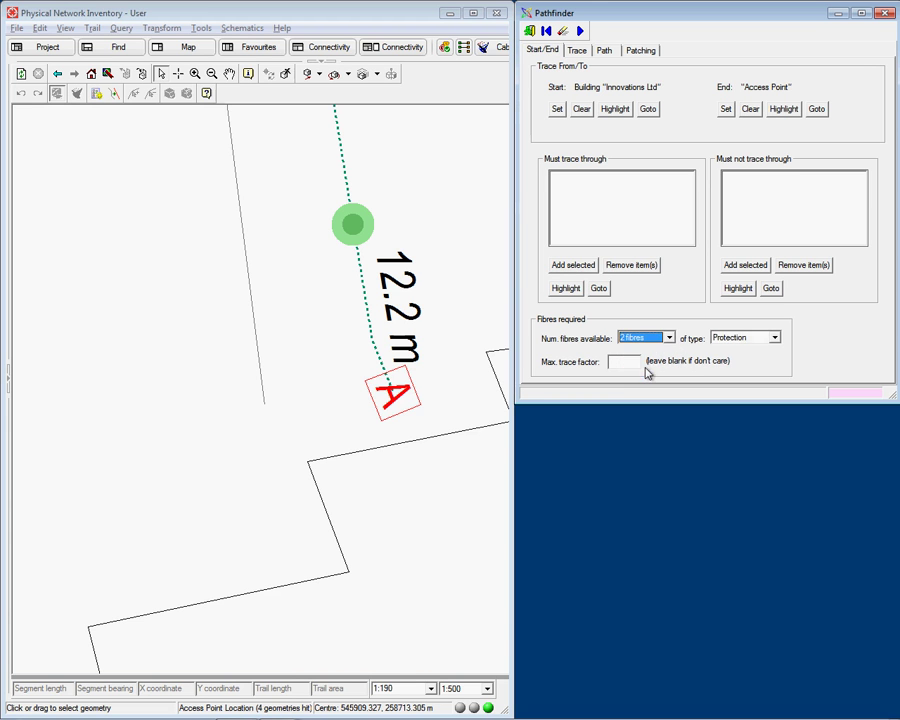
{"action": "left_click", "coordinate": [745, 343]}
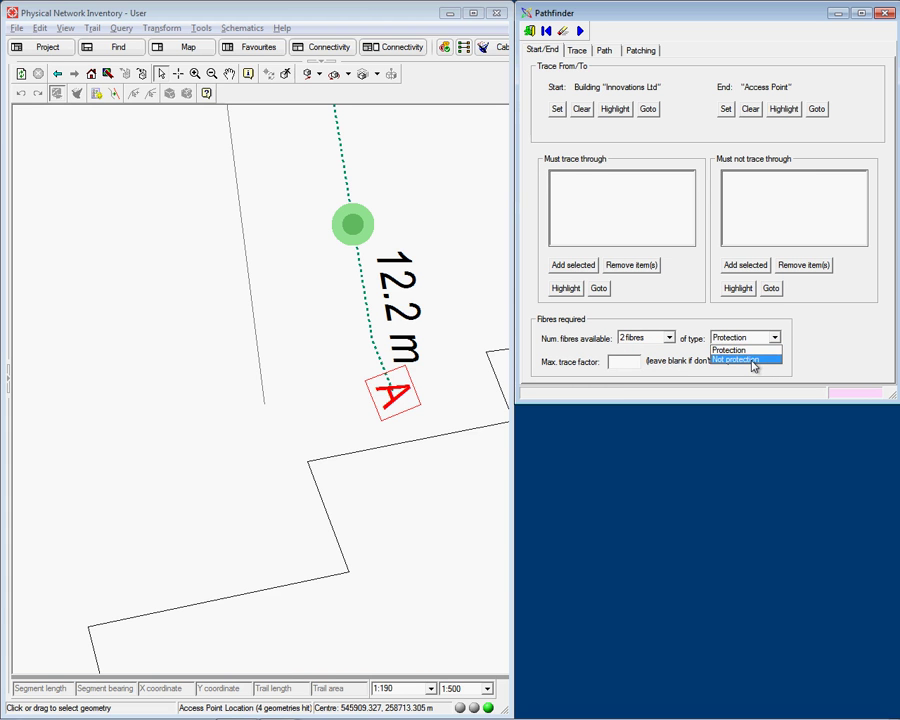
{"action": "left_click", "coordinate": [754, 362]}
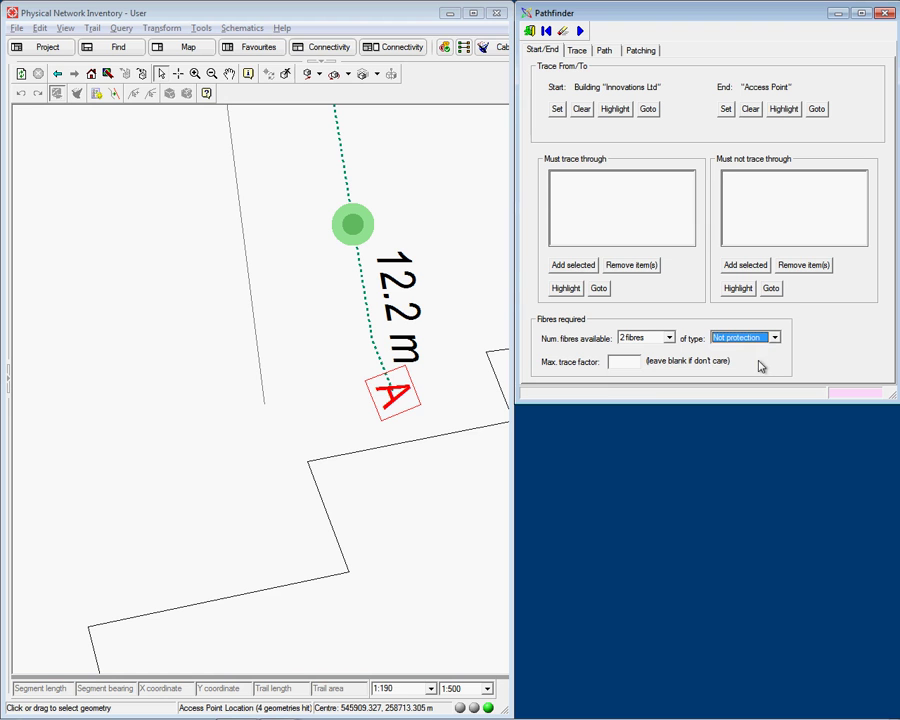
{"action": "left_click", "coordinate": [623, 363]}
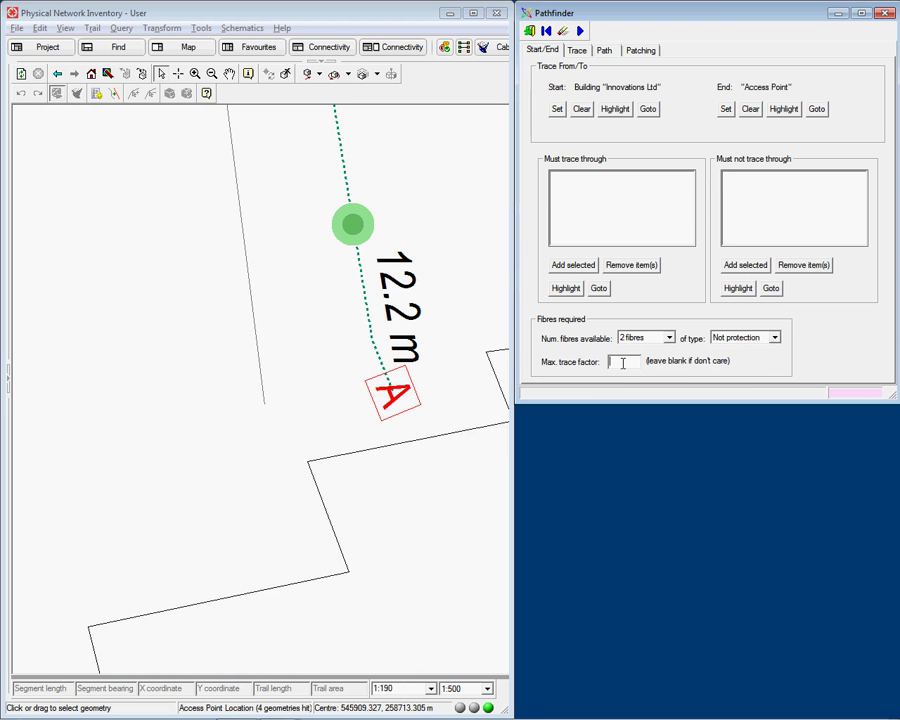
{"action": "type", "text": "4"}
{"action": "left_click", "coordinate": [581, 32]}
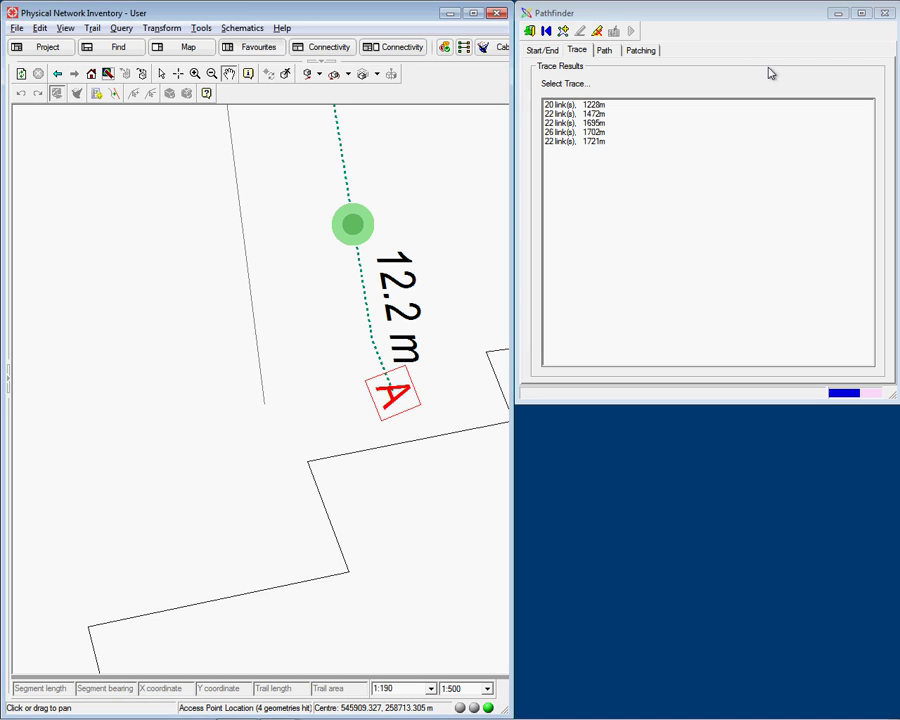
Step: Go to the 26-link, 1702m trace on the map and highlight its route
{"action": "left_click", "coordinate": [558, 133]}
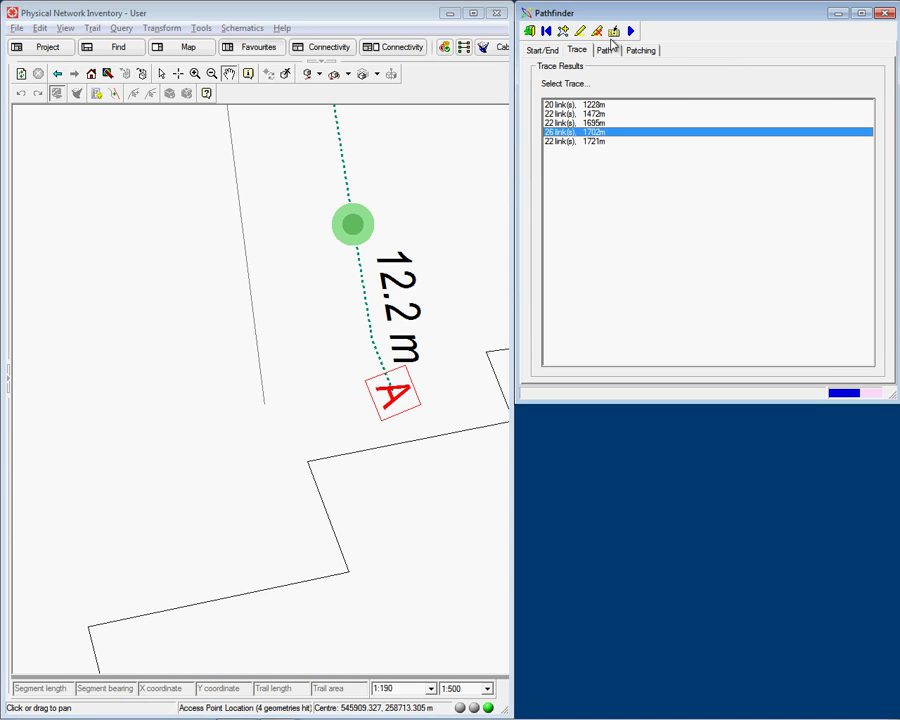
{"action": "left_click", "coordinate": [614, 31]}
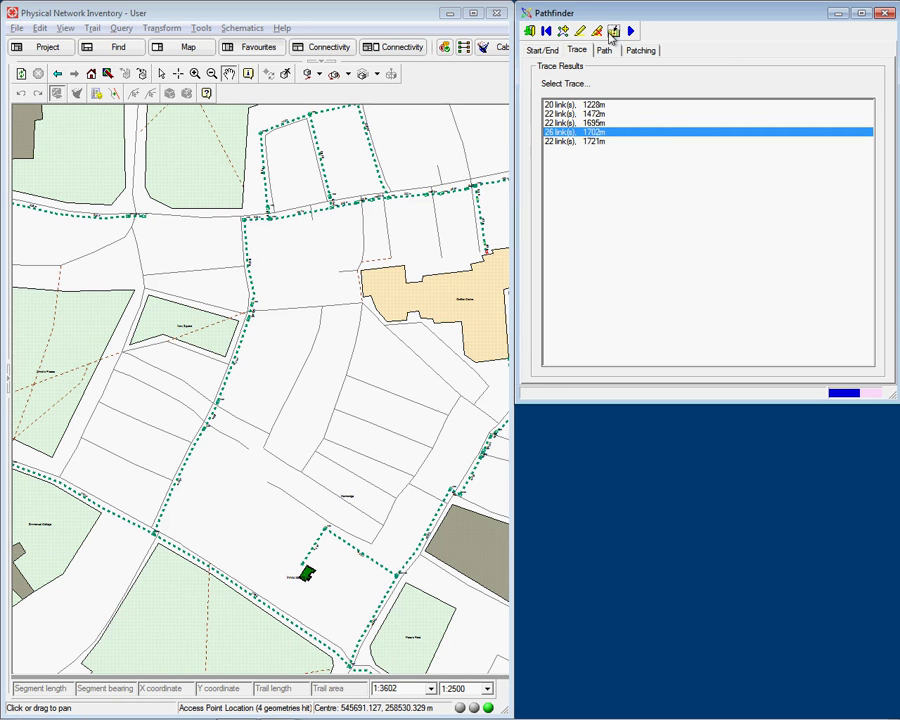
{"action": "left_click", "coordinate": [580, 33]}
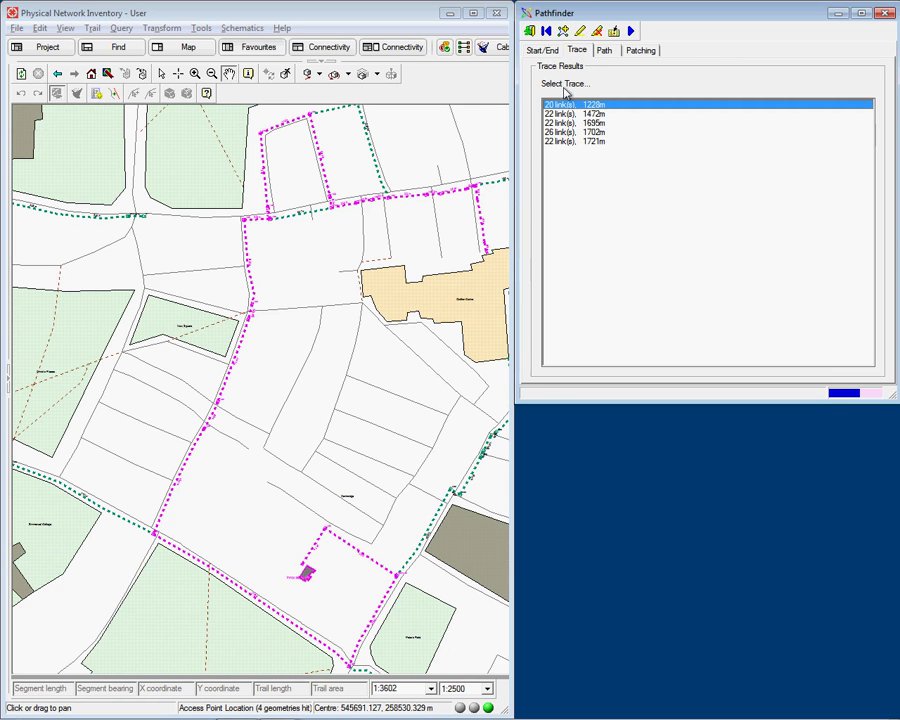
Step: Highlight the 20-link, 1228m trace on the map, go to its location, and route it as the selected path
{"action": "left_click", "coordinate": [581, 33]}
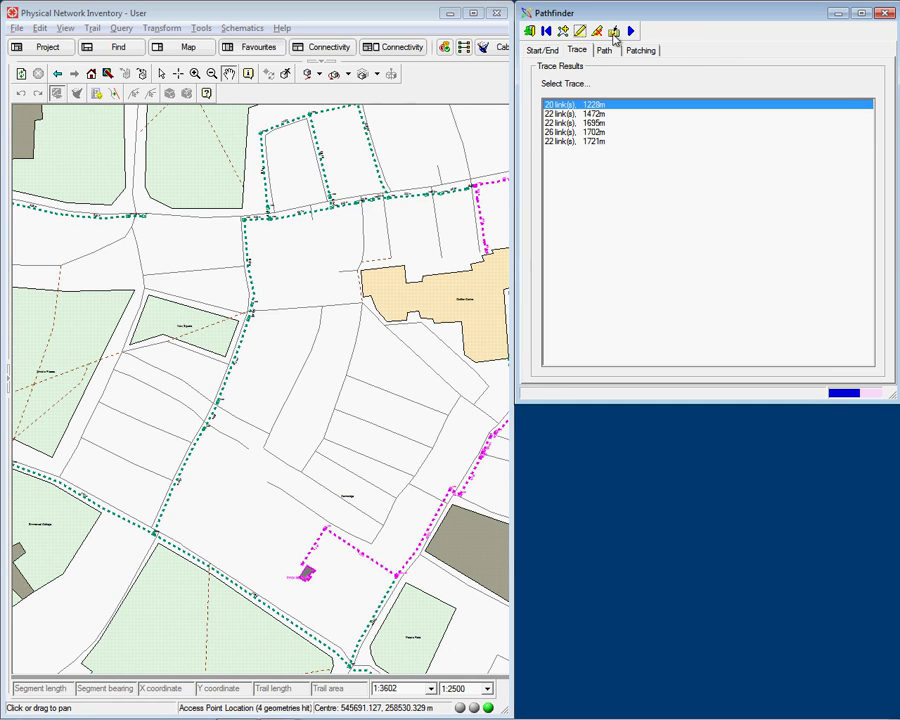
{"action": "left_click", "coordinate": [614, 31]}
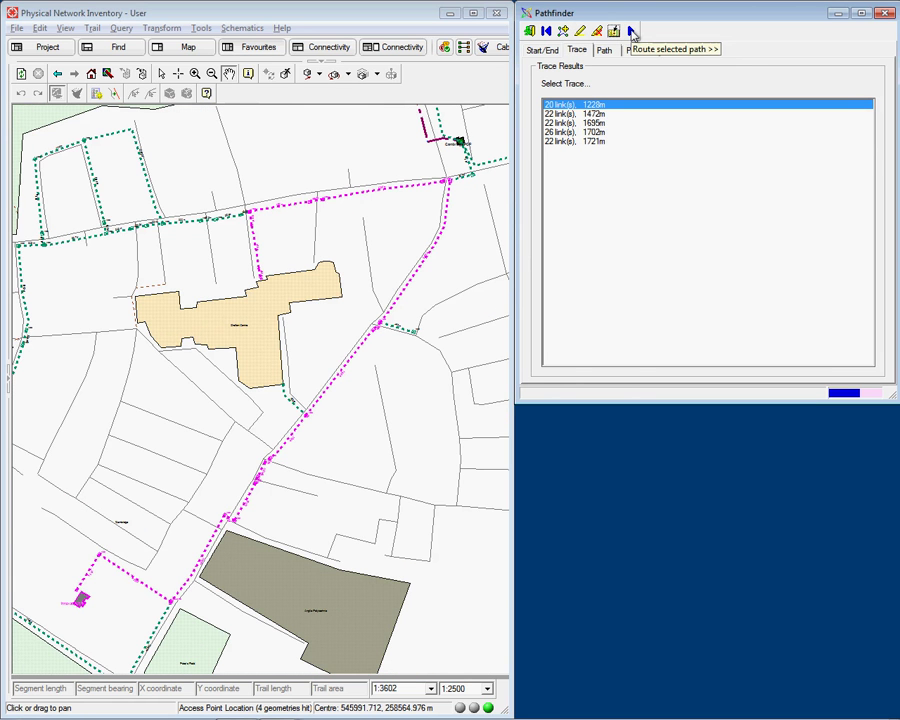
{"action": "left_click", "coordinate": [632, 32]}
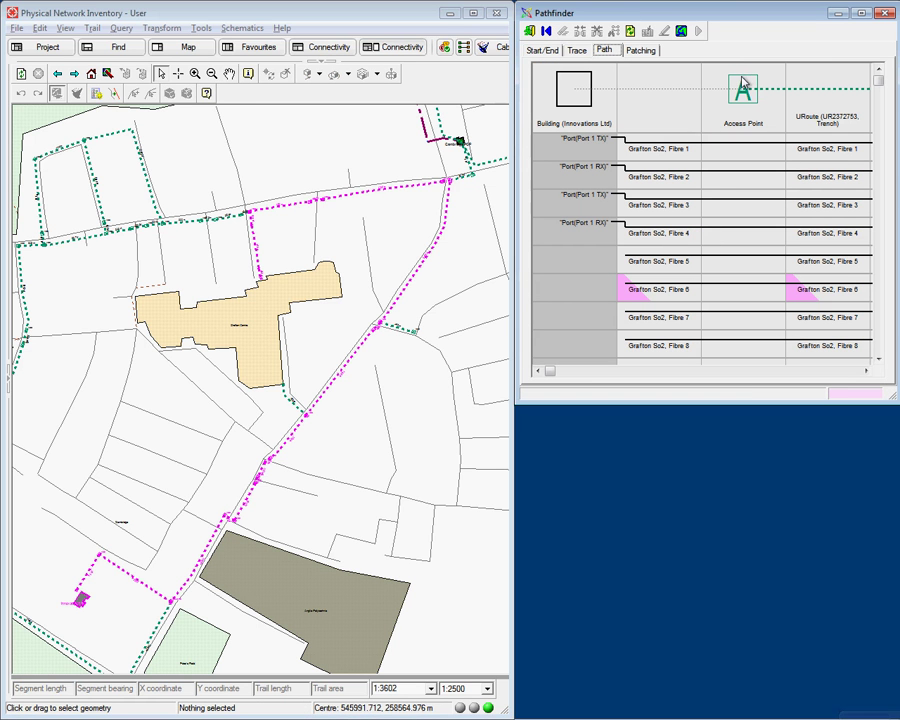
Step: Highlight the path's Innovations Ltd building, first access point, and adjoining trench on the map one after another
{"action": "left_click", "coordinate": [575, 92]}
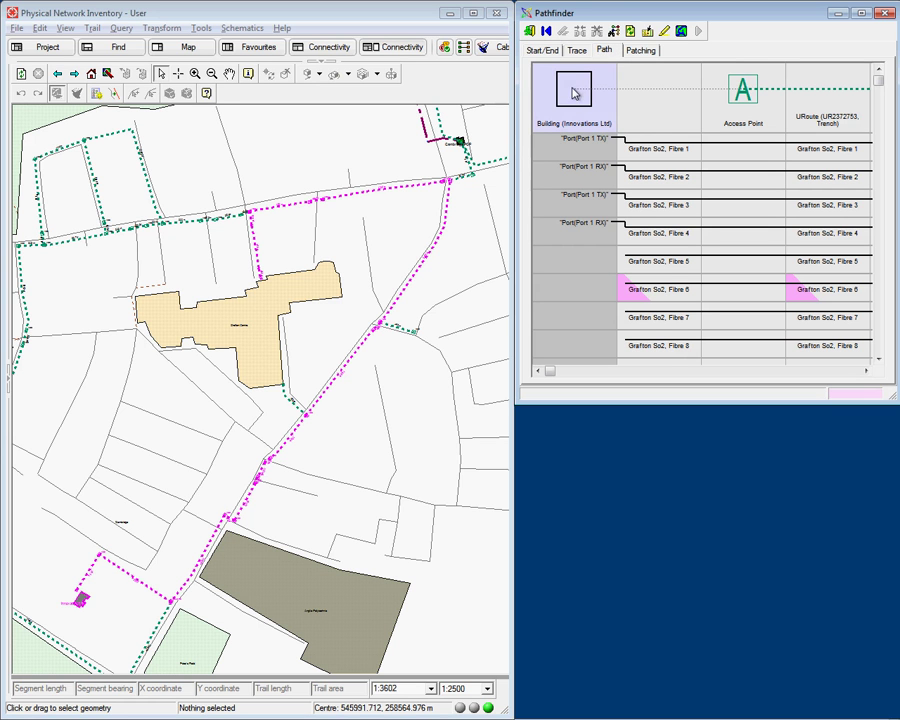
{"action": "left_click", "coordinate": [665, 32]}
{"action": "left_click", "coordinate": [746, 91]}
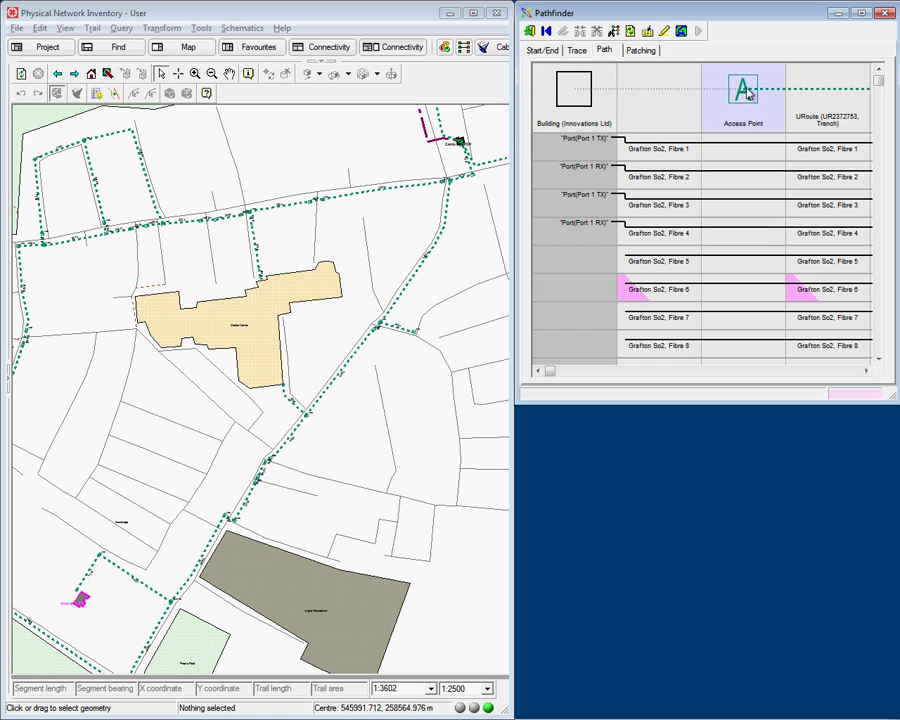
{"action": "left_click", "coordinate": [664, 31]}
{"action": "left_click", "coordinate": [820, 92]}
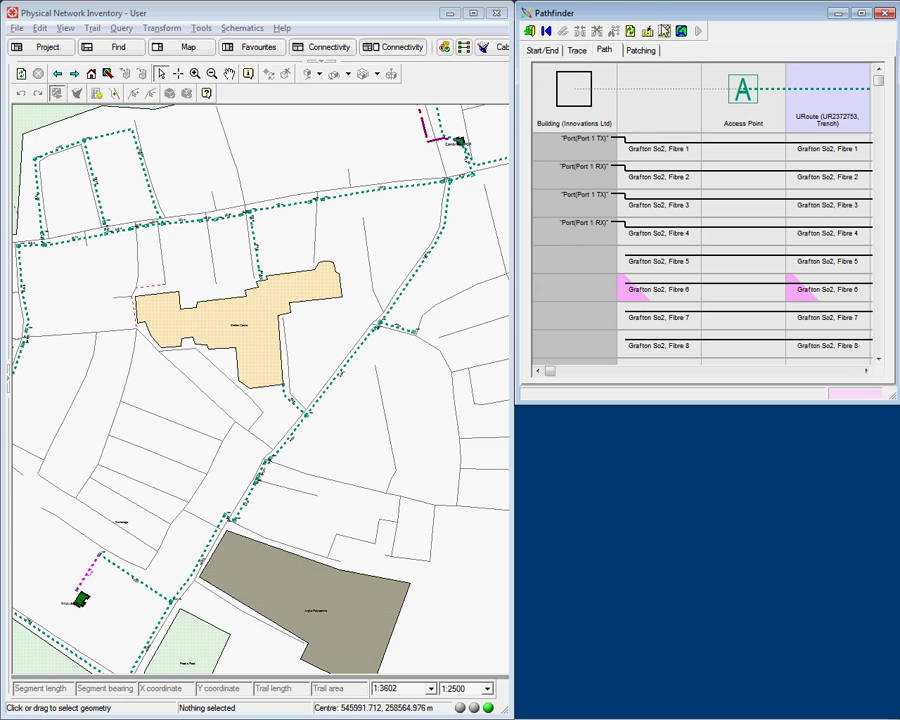
Step: Link the path view to map selection and locate the UR 001 and UR 002 trench sections from the map
{"action": "left_click", "coordinate": [681, 32]}
{"action": "left_click", "coordinate": [397, 309]}
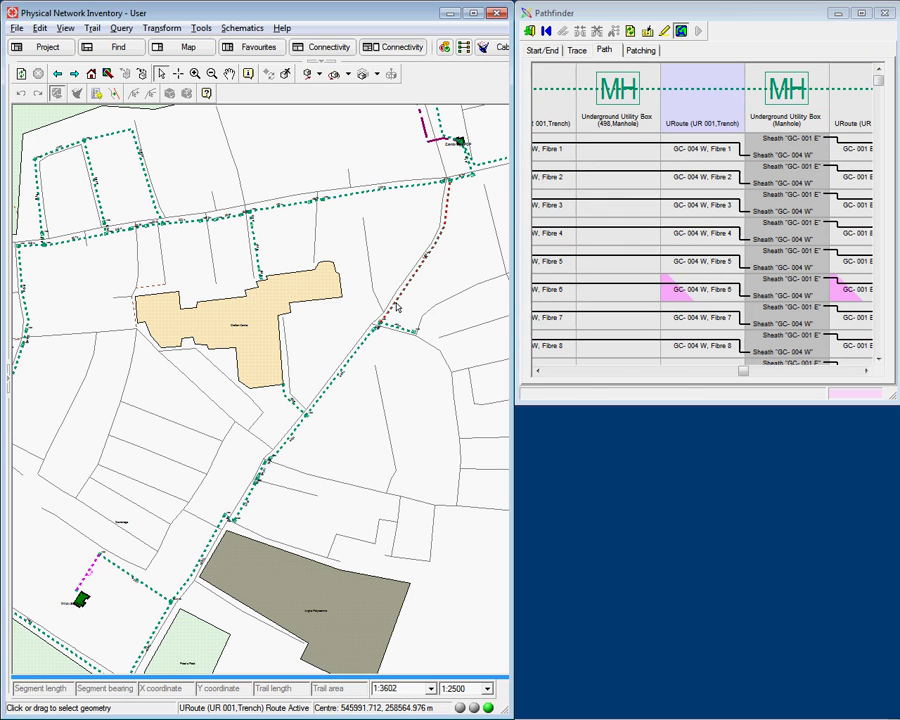
{"action": "left_click", "coordinate": [417, 187]}
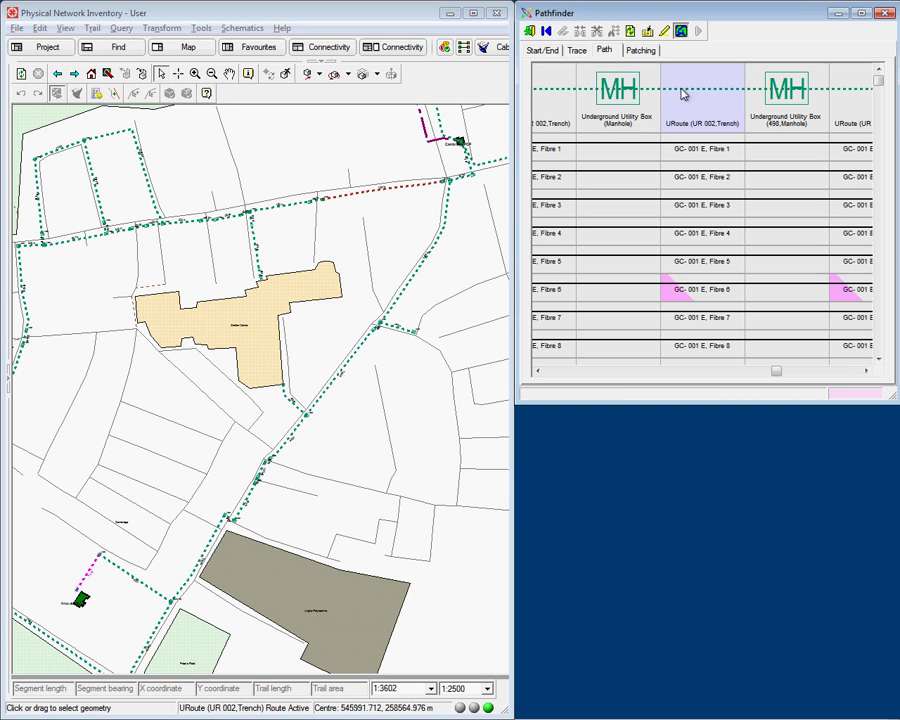
Step: In the maximised path view, connect Grafton So2 fibres 1 and 2 to GC- 004 W fibres 1 and 2 at their shared manhole
{"action": "left_click", "coordinate": [861, 13]}
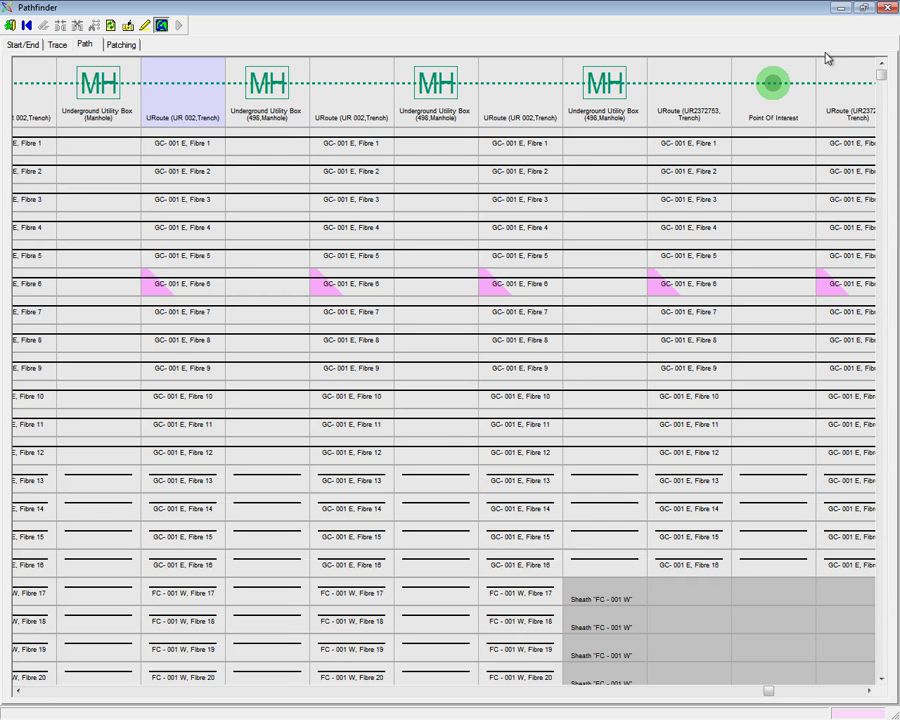
{"action": "left_click", "coordinate": [31, 691]}
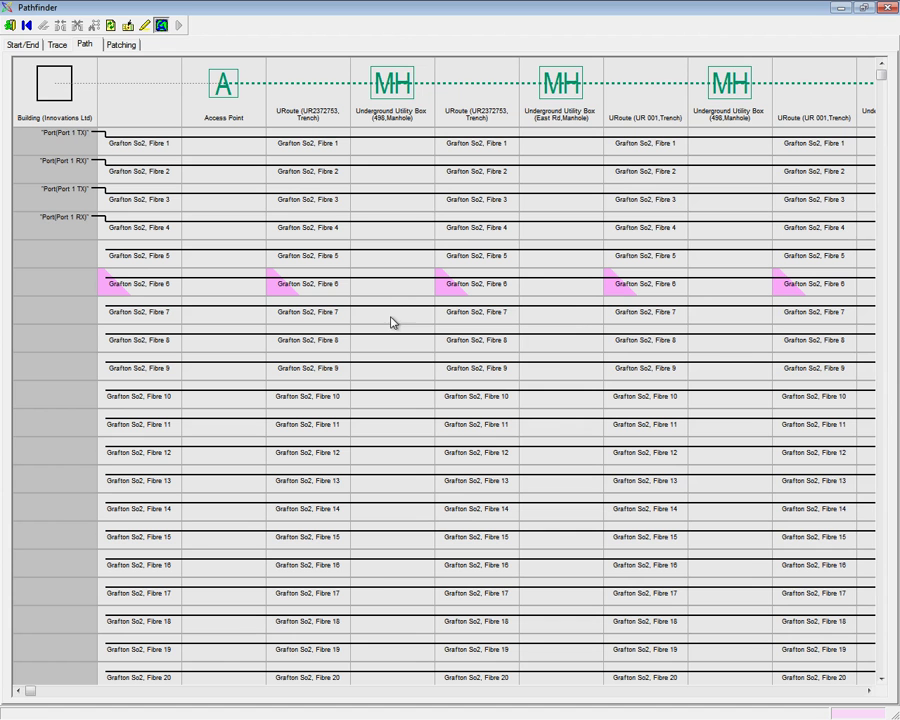
{"action": "left_click", "coordinate": [856, 690]}
{"action": "left_click", "coordinate": [856, 690]}
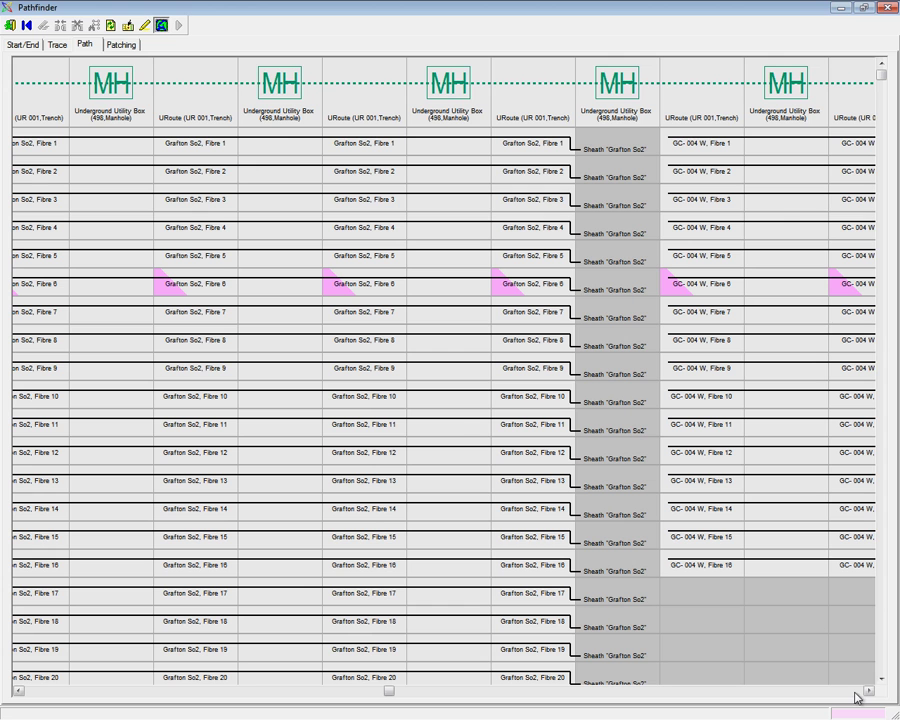
{"action": "left_click", "coordinate": [553, 150]}
{"action": "left_click_drag", "start_coordinate": [540, 172], "coordinate": [697, 172]}
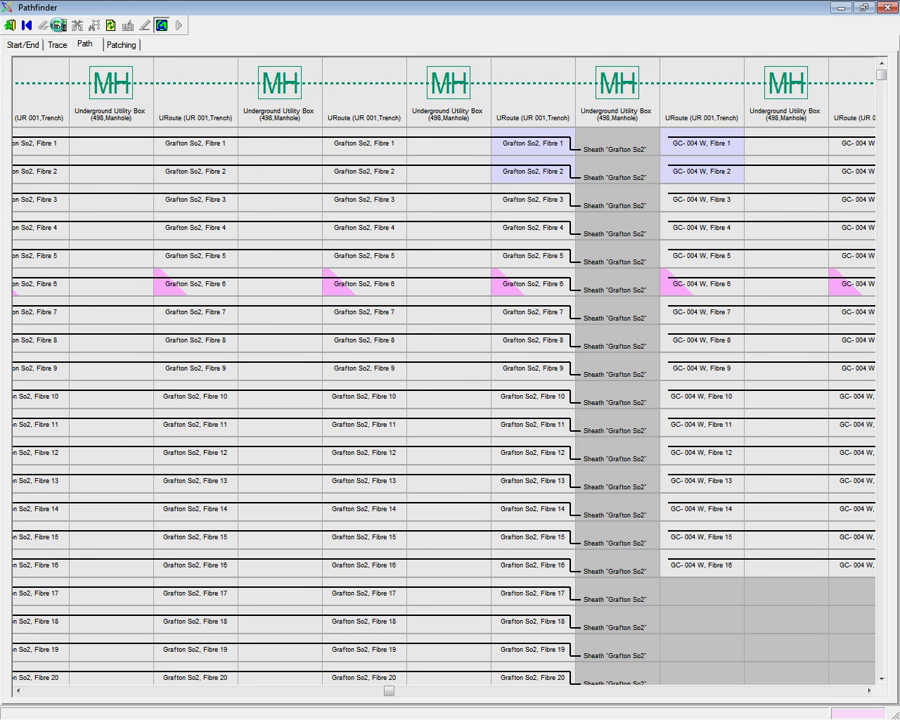
{"action": "left_click", "coordinate": [59, 26]}
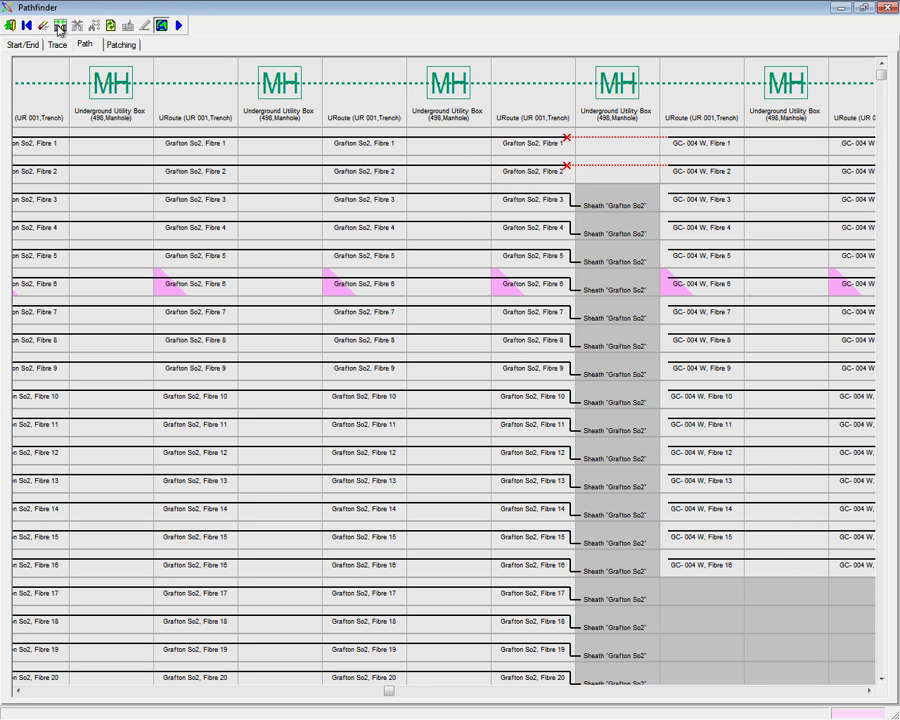
Step: Connect GC- 004 W fibres 1 and 2 to GC- 001 E fibres 1 and 2 at the manhole between UR 001 and UR 002
{"action": "left_click", "coordinate": [845, 691]}
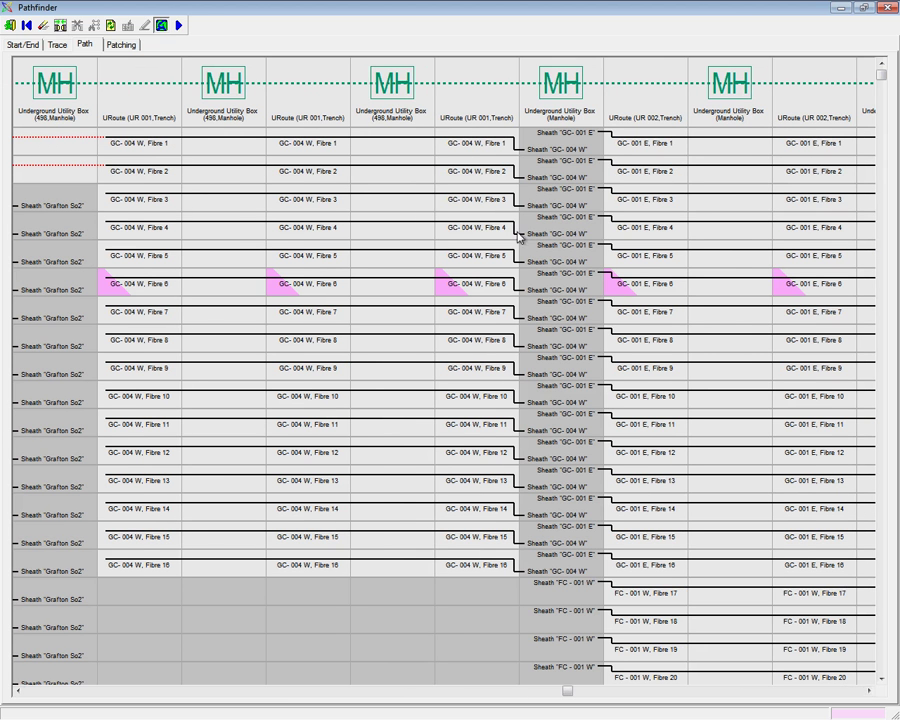
{"action": "left_click_drag", "start_coordinate": [488, 145], "coordinate": [488, 171]}
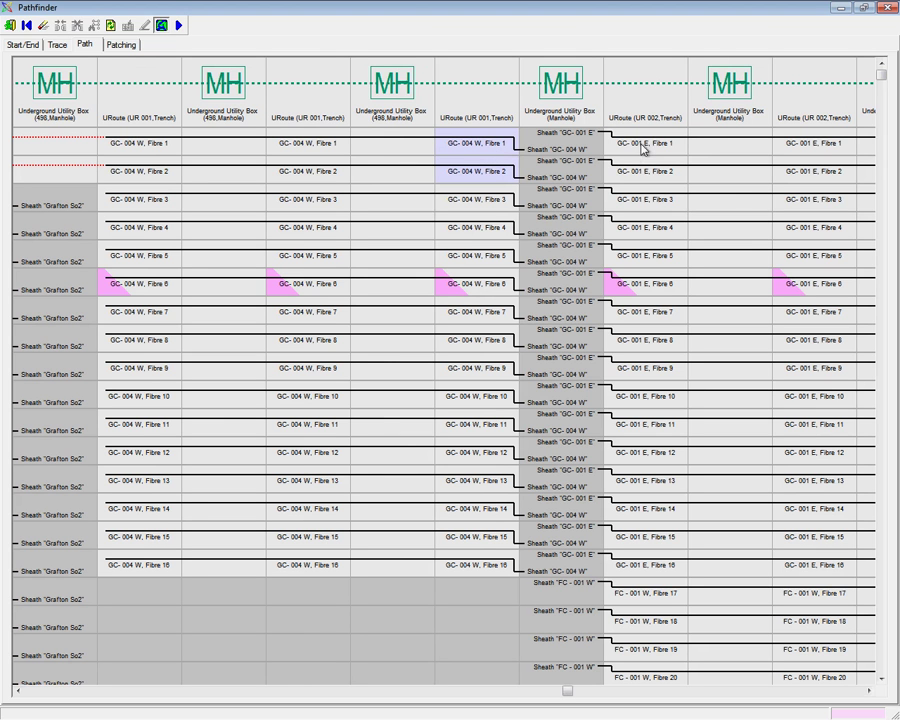
{"action": "left_click_drag", "start_coordinate": [643, 149], "coordinate": [643, 177]}
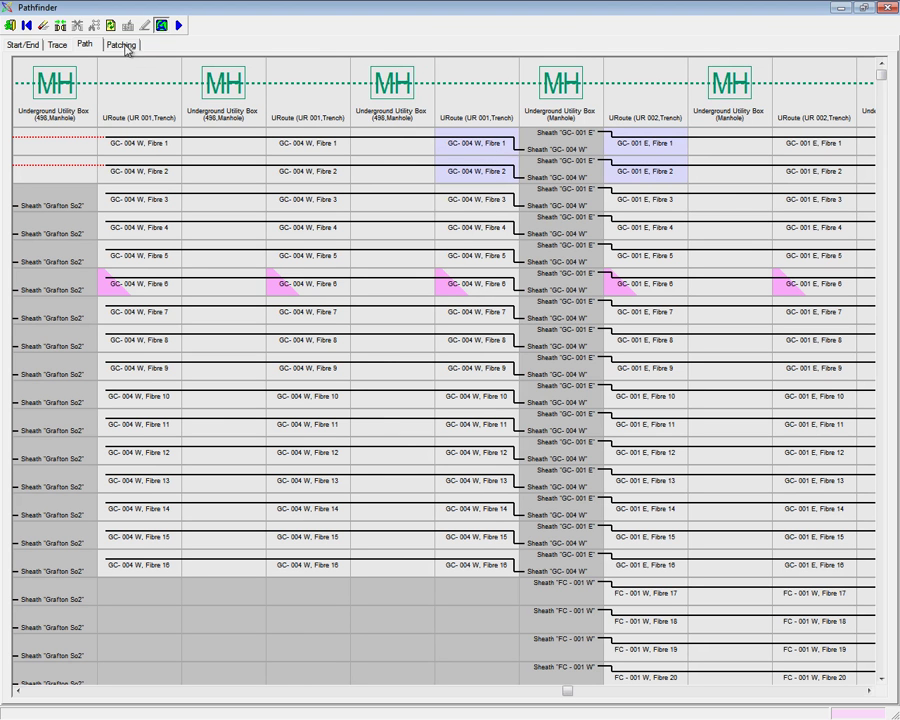
{"action": "left_click", "coordinate": [60, 26]}
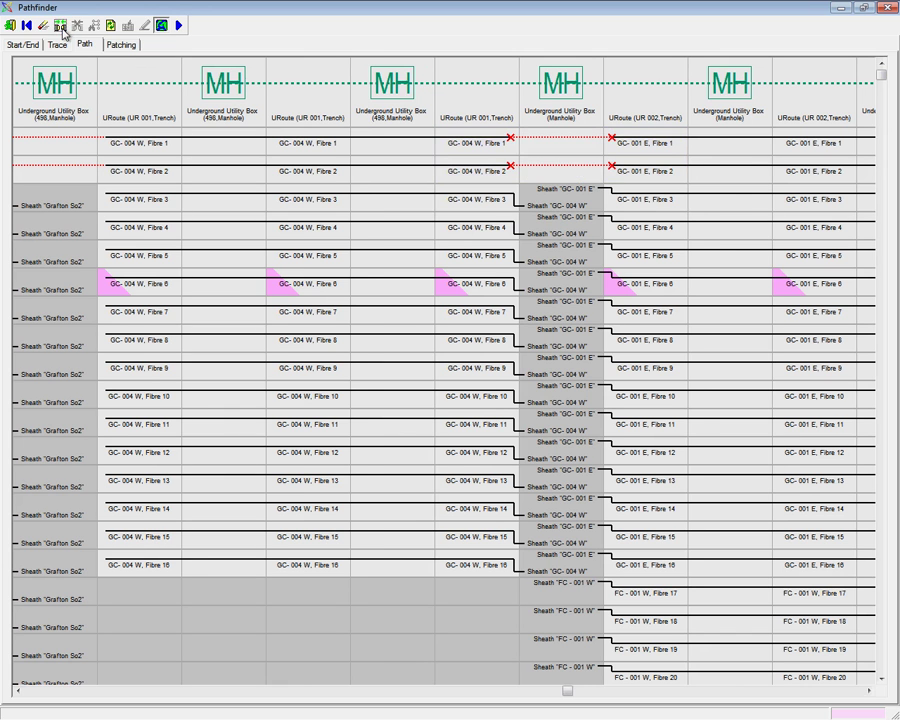
Step: Generate the patching results for the whole path to the access point and apply the patching changes
{"action": "left_click", "coordinate": [843, 690]}
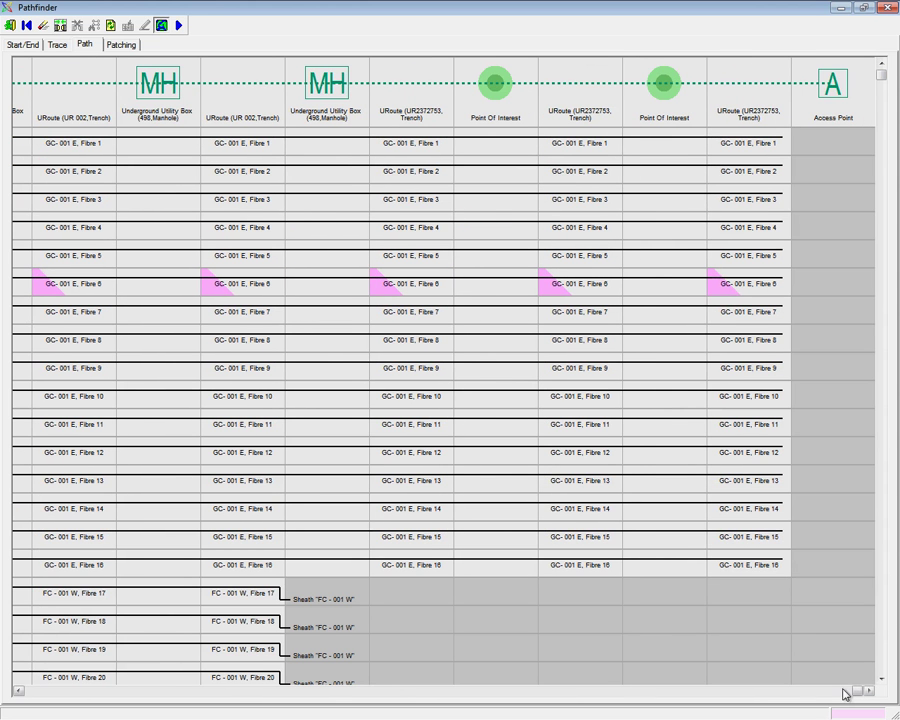
{"action": "left_click", "coordinate": [180, 26]}
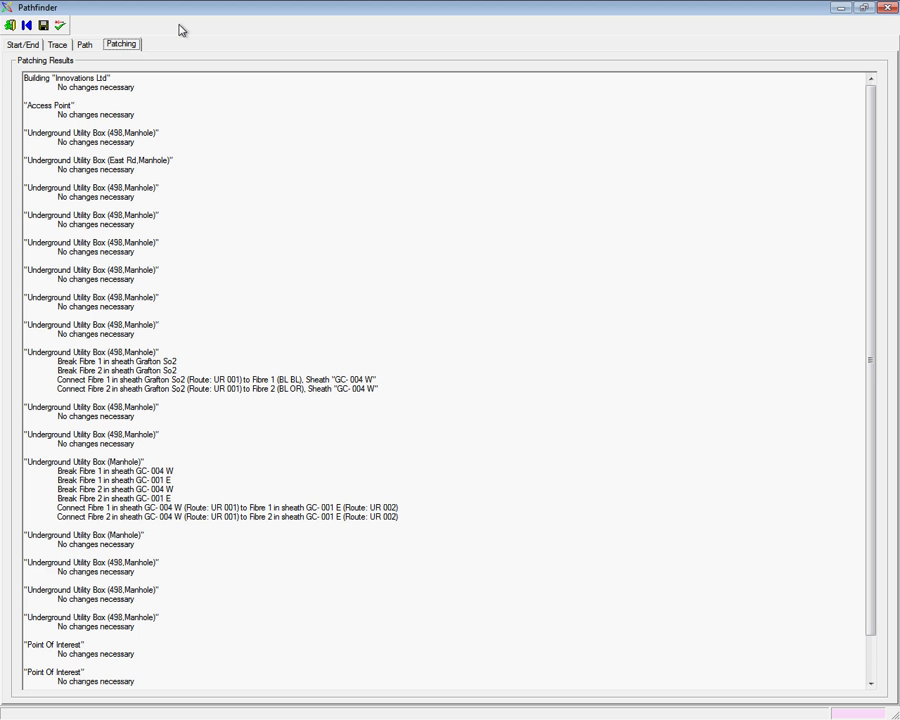
{"action": "left_click", "coordinate": [60, 26]}
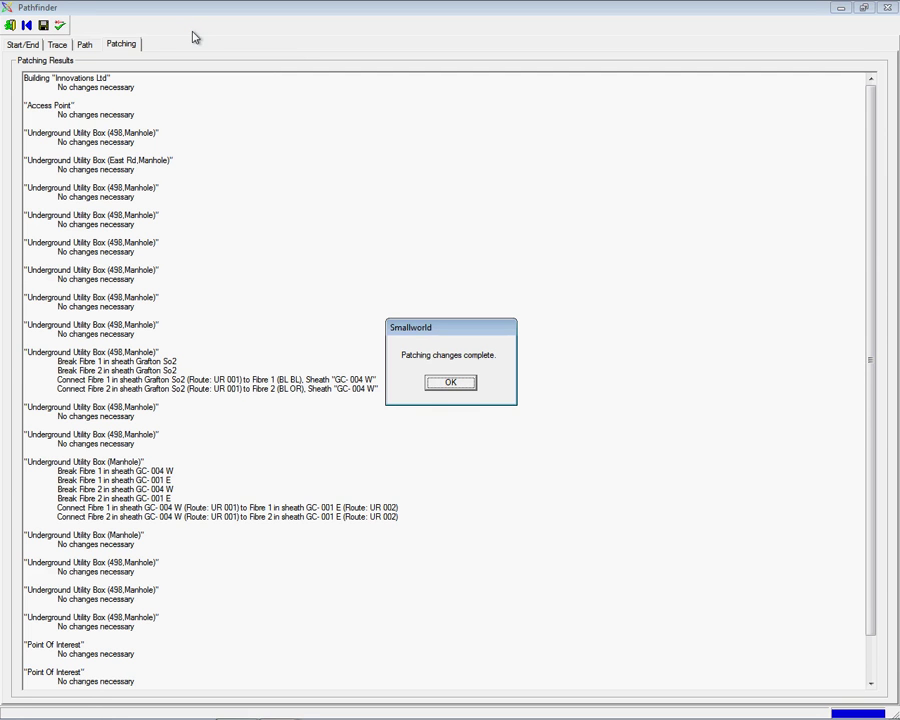
{"action": "left_click", "coordinate": [451, 385]}
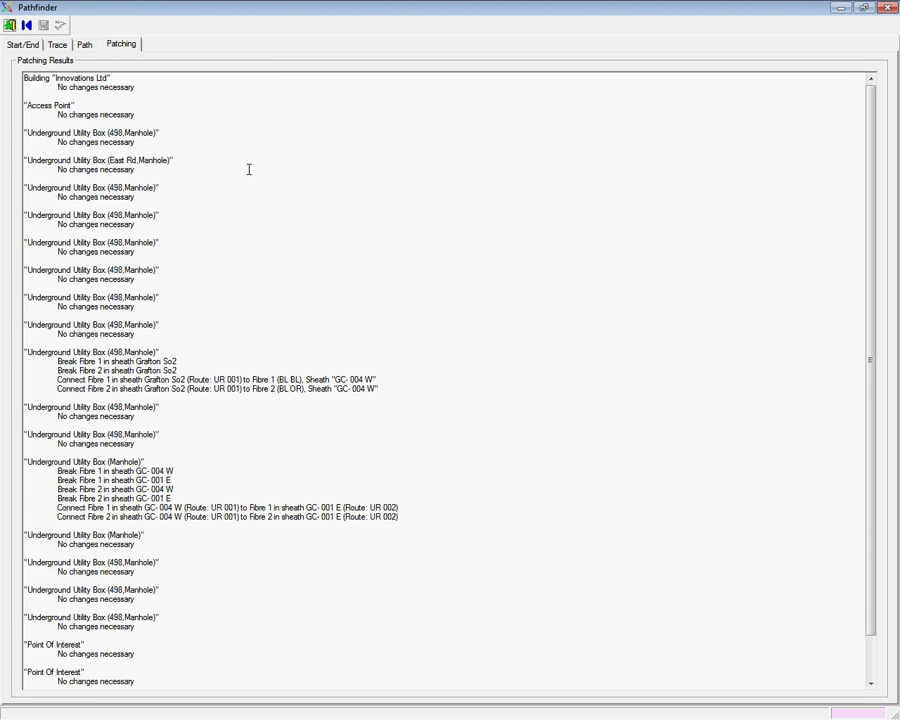
Step: Return to the path view and examine the patched fibre 1 and 2 connections back along the route
{"action": "left_click", "coordinate": [85, 46]}
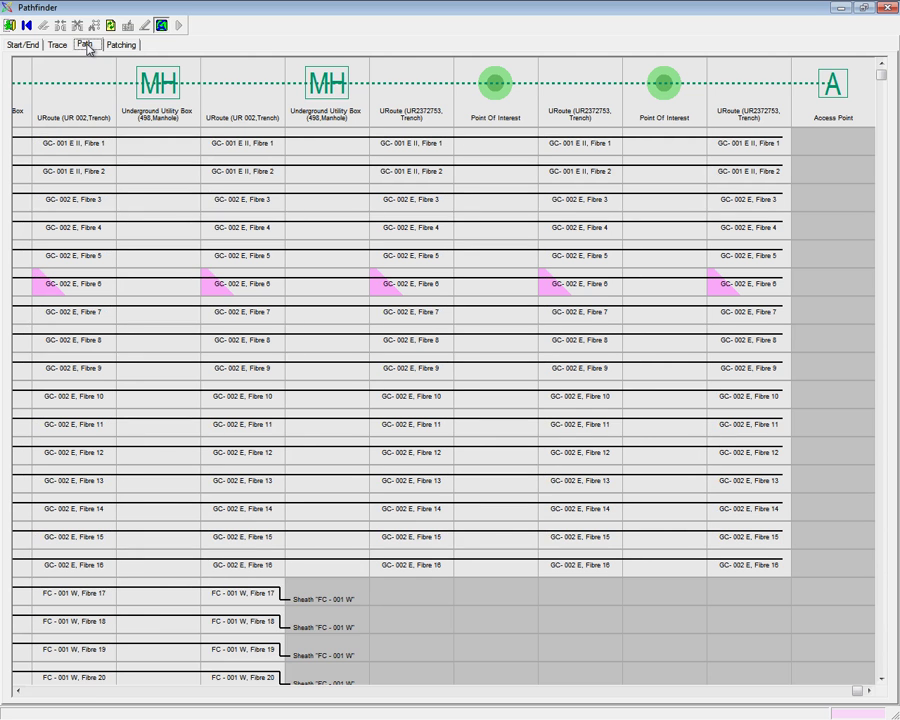
{"action": "left_click", "coordinate": [35, 692]}
{"action": "left_click", "coordinate": [35, 694]}
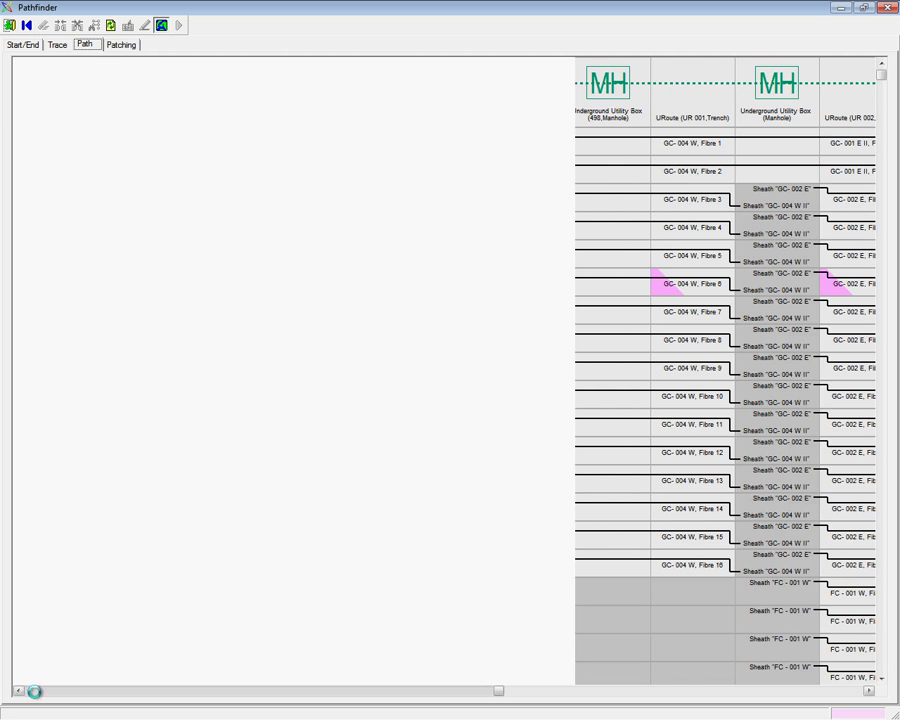